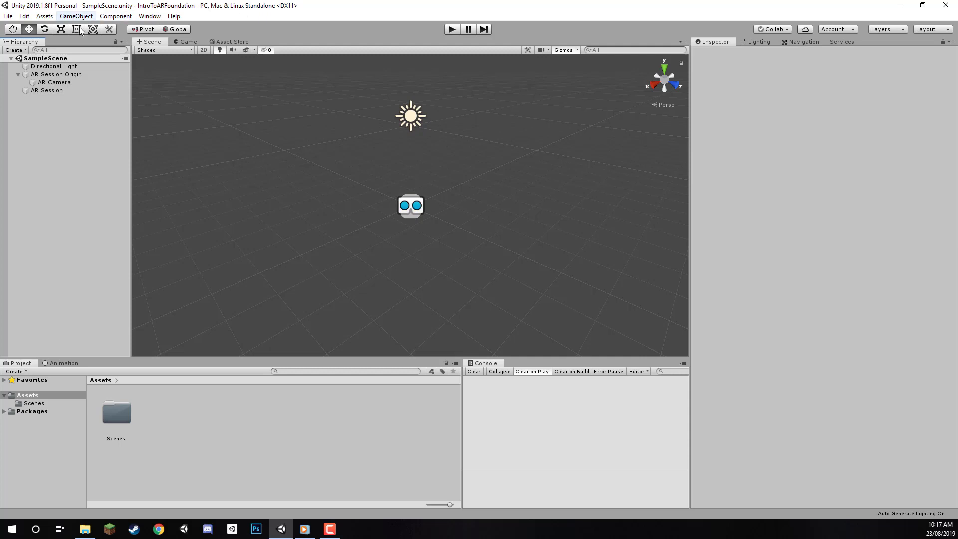
Switch the project's build platform to Android and add the open SampleScene to the build.
{"action": "left_click", "coordinate": [8, 16]}
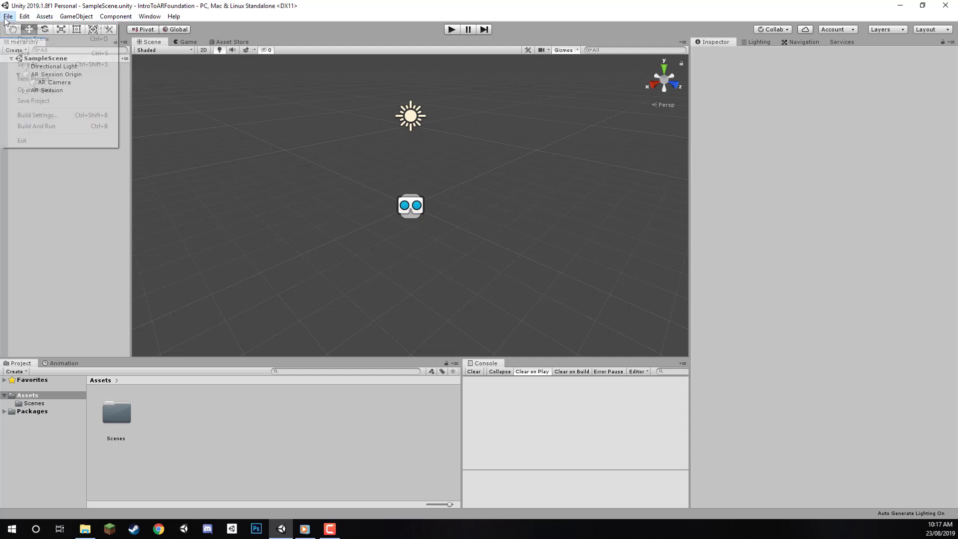
{"action": "left_click", "coordinate": [27, 116]}
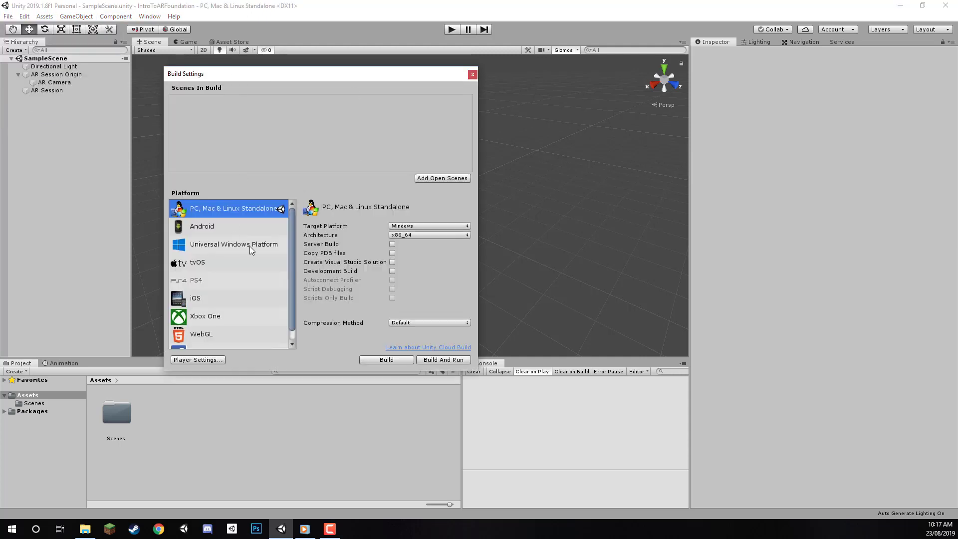
{"action": "left_click", "coordinate": [220, 226]}
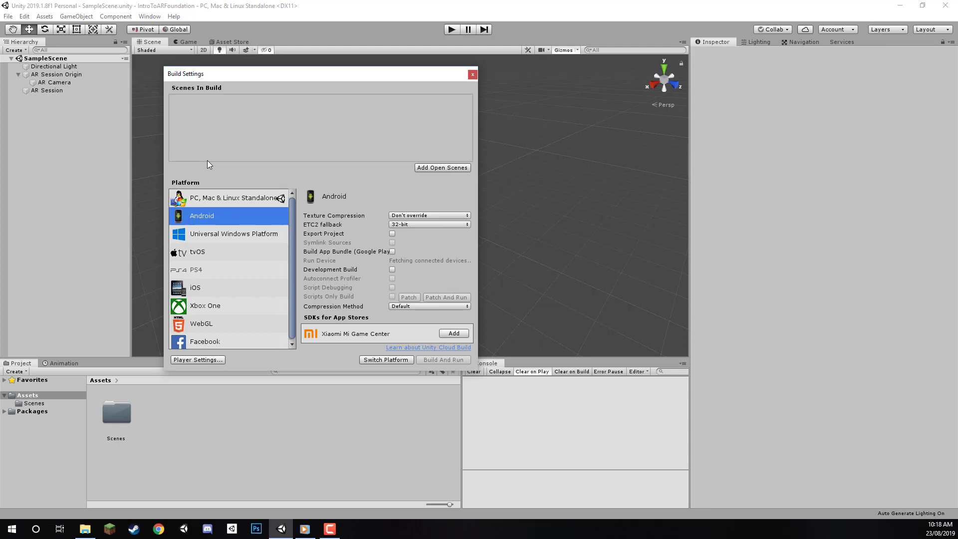
{"action": "left_click", "coordinate": [384, 360]}
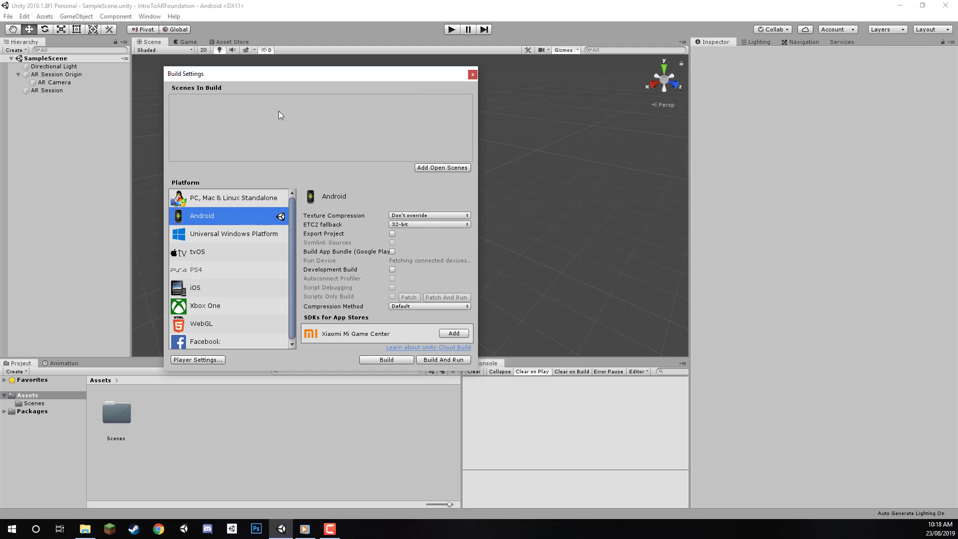
{"action": "left_click", "coordinate": [431, 168]}
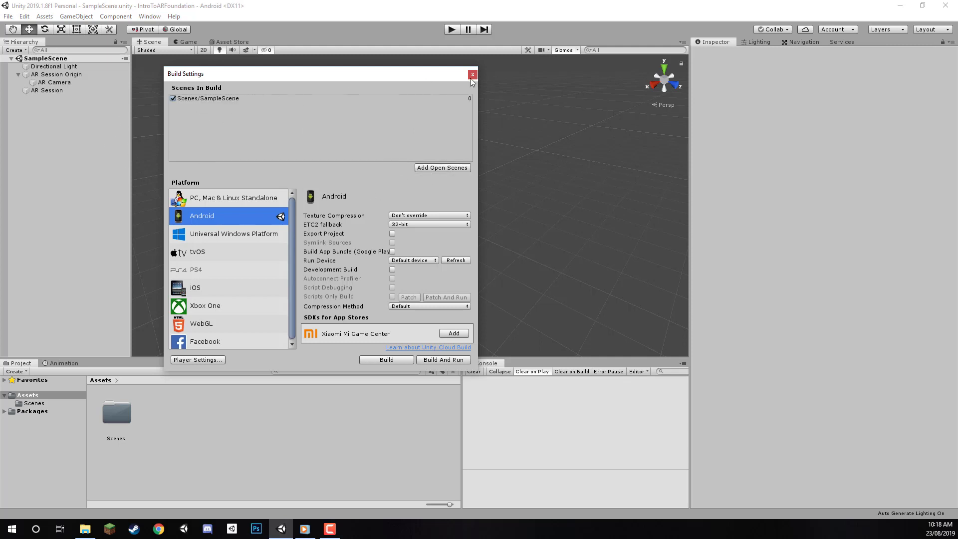
In the Player settings, set the product name to "AR Foundation Test" and enable Auto Graphics API for Android.
{"action": "left_click", "coordinate": [198, 359]}
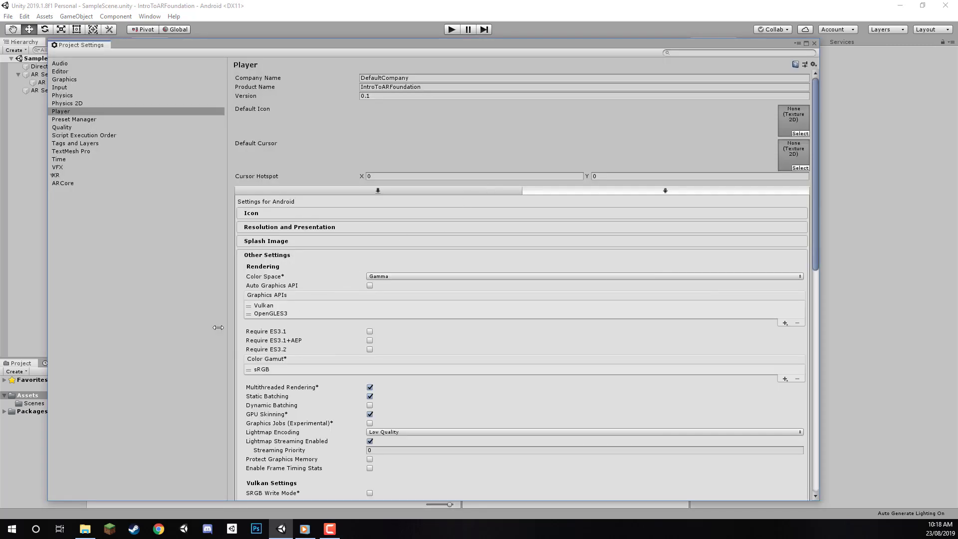
{"action": "left_click", "coordinate": [280, 258]}
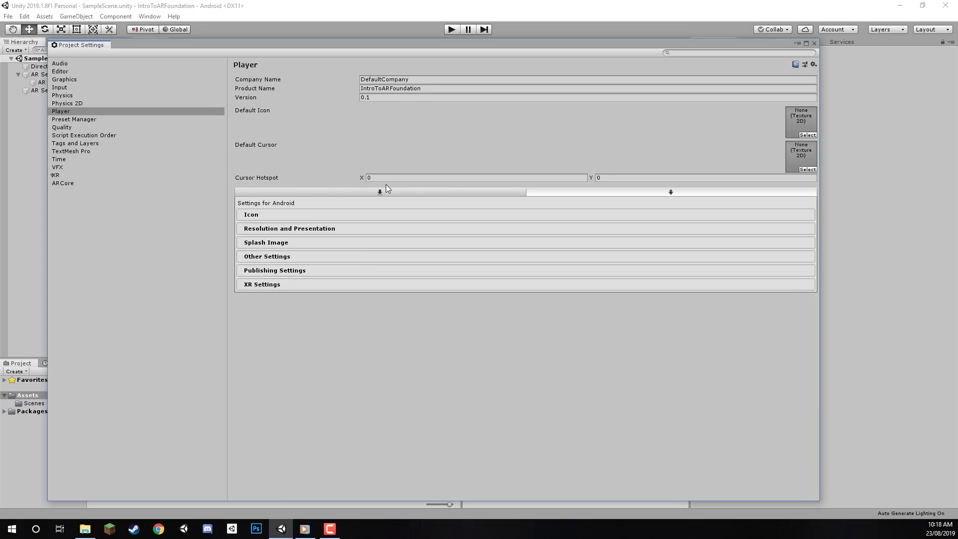
{"action": "left_click", "coordinate": [407, 88]}
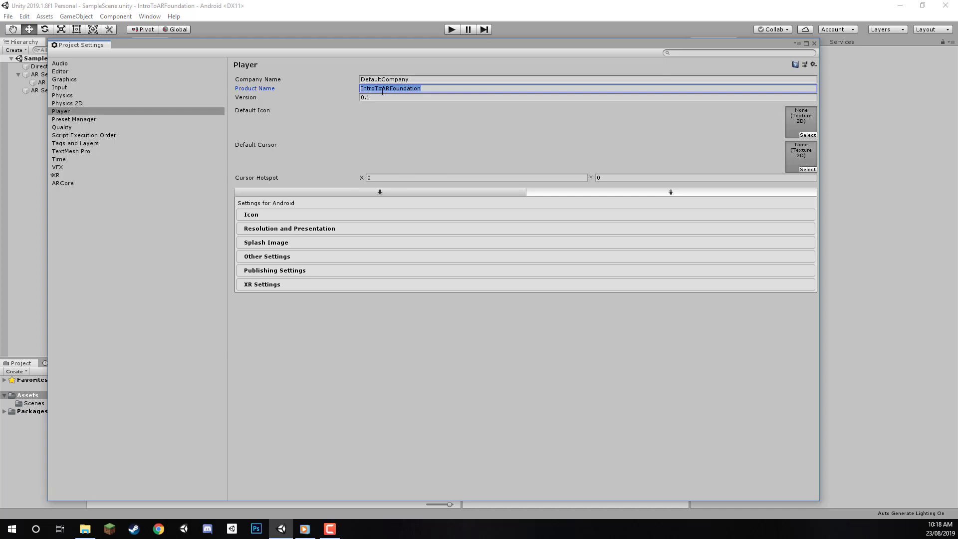
{"action": "type", "text": "AR T"}
{"action": "key", "text": "BackSpace"}
{"action": "type", "text": "Foundation Test"}
{"action": "left_click", "coordinate": [288, 259]}
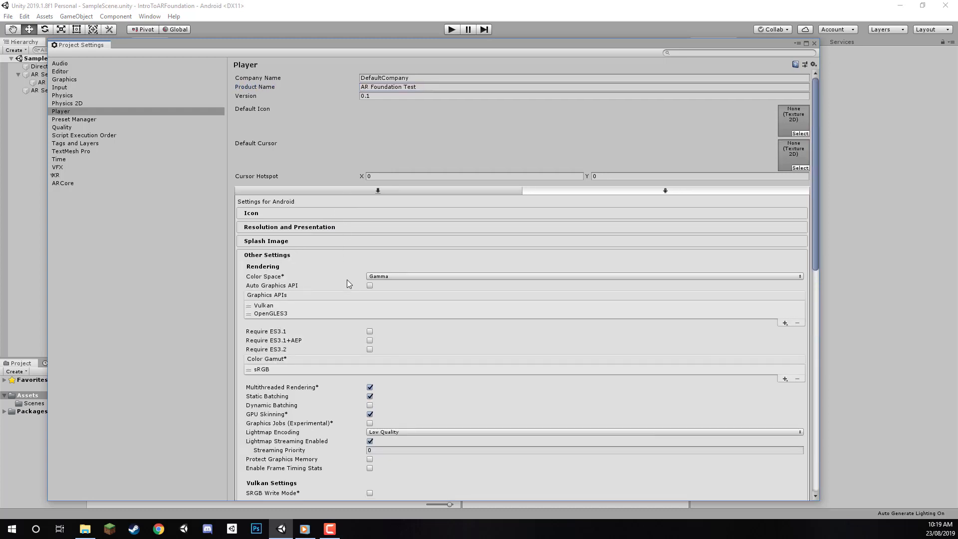
{"action": "left_click", "coordinate": [370, 286]}
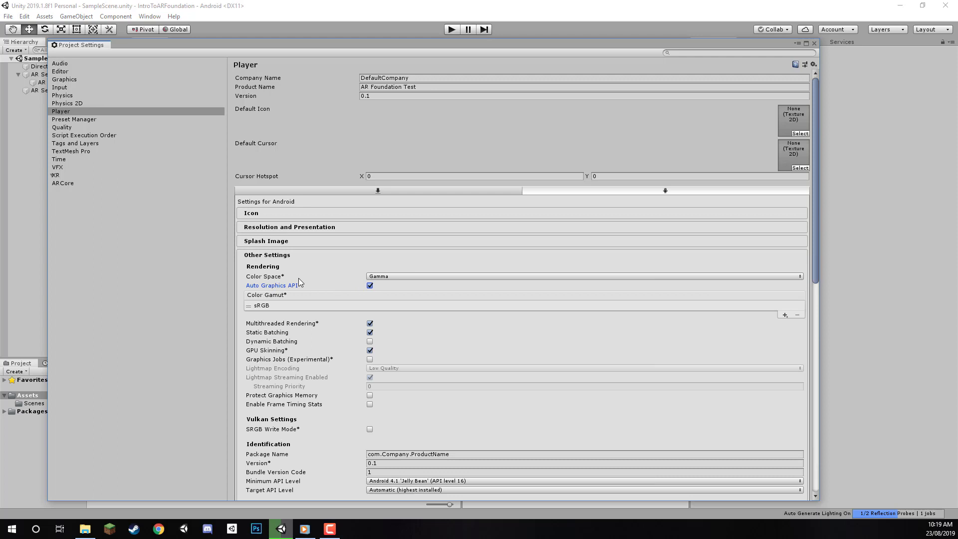
Set the Android package name to com.zenva.introtoarfoundation.
{"action": "scroll", "coordinate": [299, 280], "scroll_direction": "down", "scroll_amount": 3}
{"action": "scroll", "coordinate": [302, 269], "scroll_direction": "down", "scroll_amount": 6}
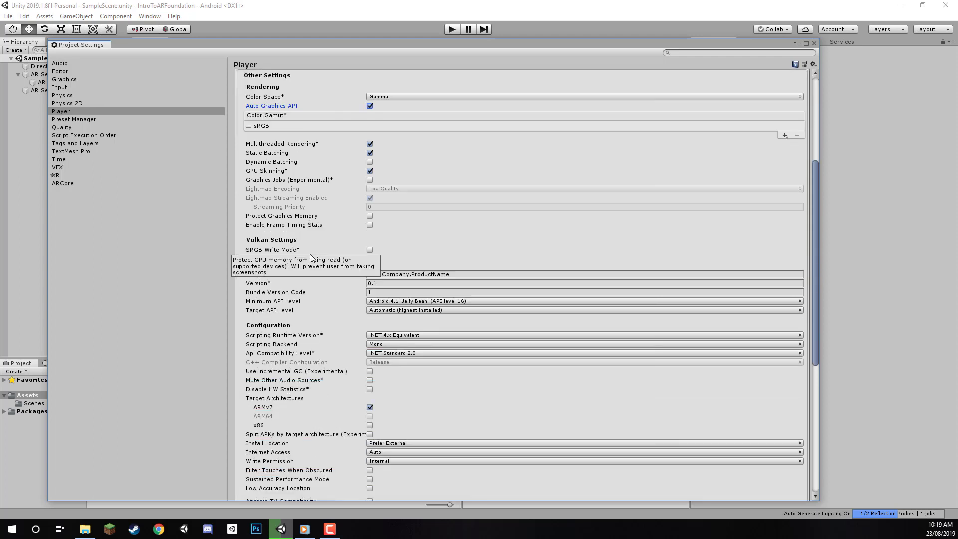
{"action": "left_click", "coordinate": [310, 276]}
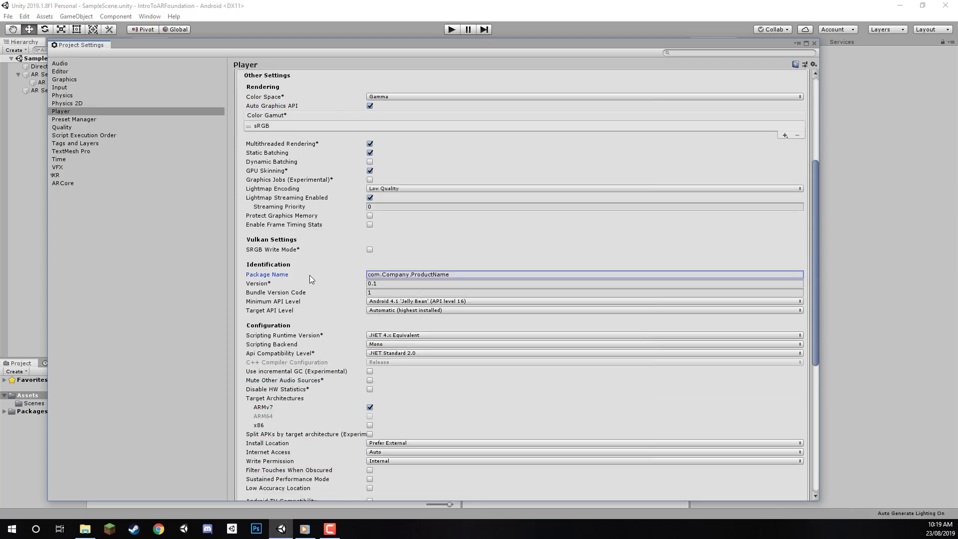
{"action": "double_click", "coordinate": [374, 275]}
{"action": "double_click", "coordinate": [434, 275]}
{"action": "left_click", "coordinate": [390, 276]}
{"action": "double_click", "coordinate": [393, 275]}
{"action": "double_click", "coordinate": [442, 275]}
{"action": "left_click", "coordinate": [462, 274]}
{"action": "left_click_drag", "start_coordinate": [464, 274], "coordinate": [383, 275]}
{"action": "type", "text": "zenva.introtoarfoundation"}
Set the minimum API level to Android 7.0 'Nougat' (API level 24) and open the Android XR Settings.
{"action": "left_click", "coordinate": [470, 302]}
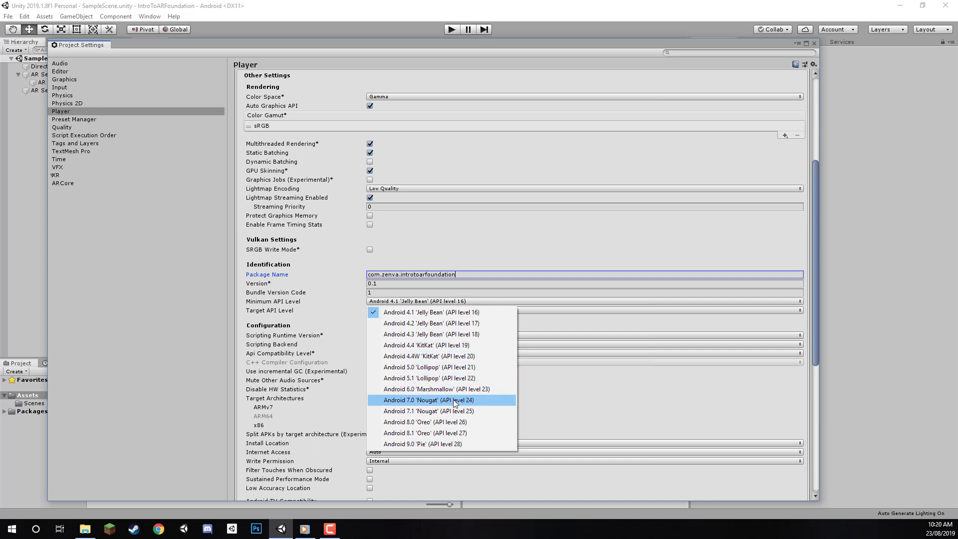
{"action": "left_click", "coordinate": [418, 400]}
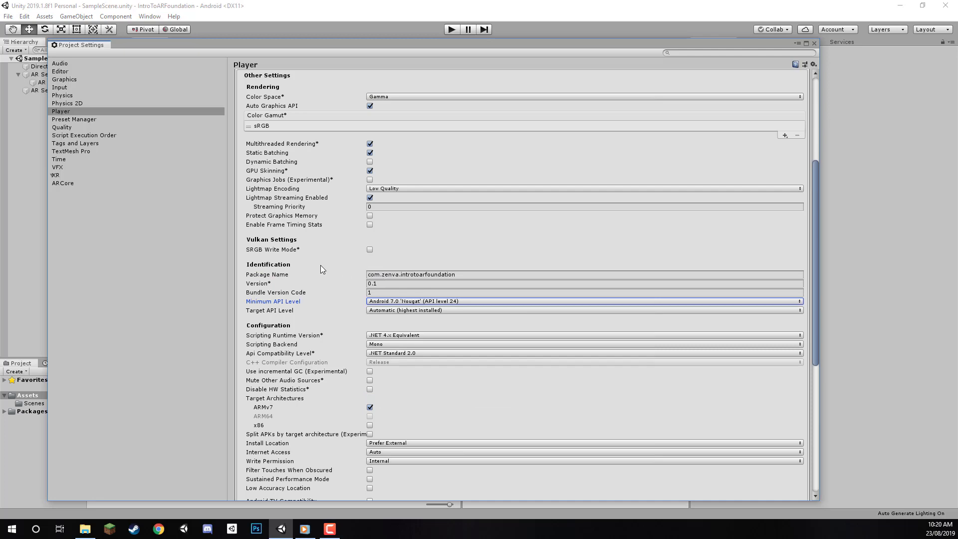
{"action": "scroll", "coordinate": [321, 266], "scroll_direction": "down", "scroll_amount": 4}
{"action": "scroll", "coordinate": [321, 266], "scroll_direction": "down", "scroll_amount": 5}
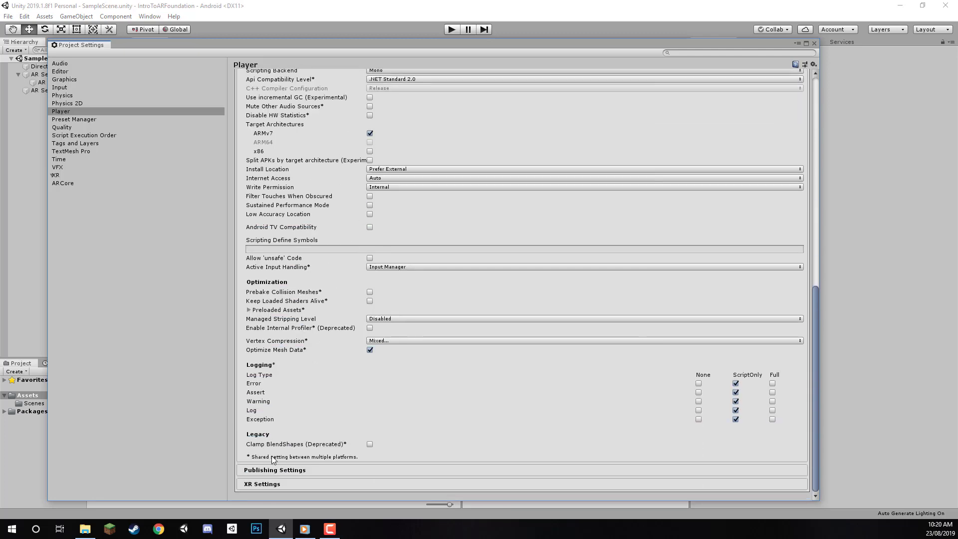
{"action": "left_click", "coordinate": [283, 481]}
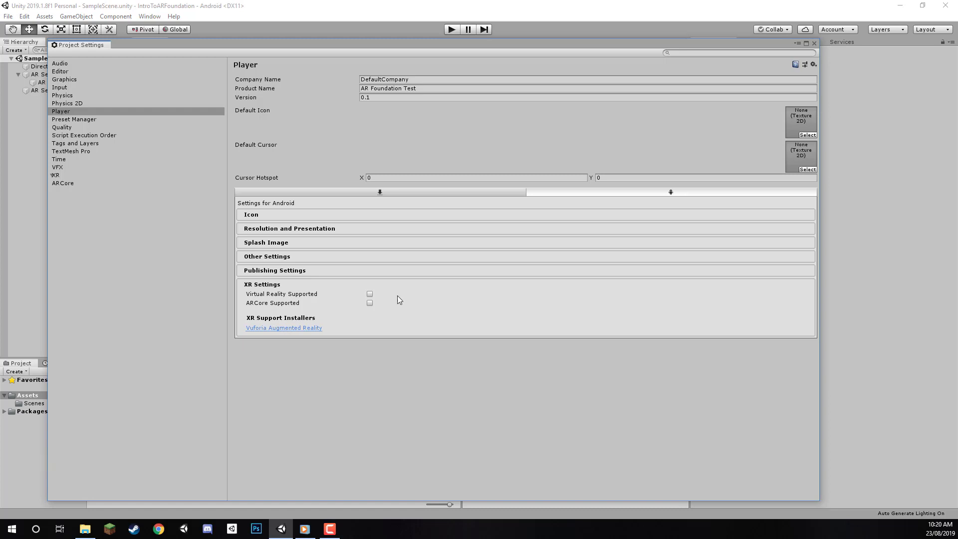
Create the ARCore settings asset as ARCoreSettings in the Assets folder and set its Requirement to Optional.
{"action": "left_click", "coordinate": [55, 175]}
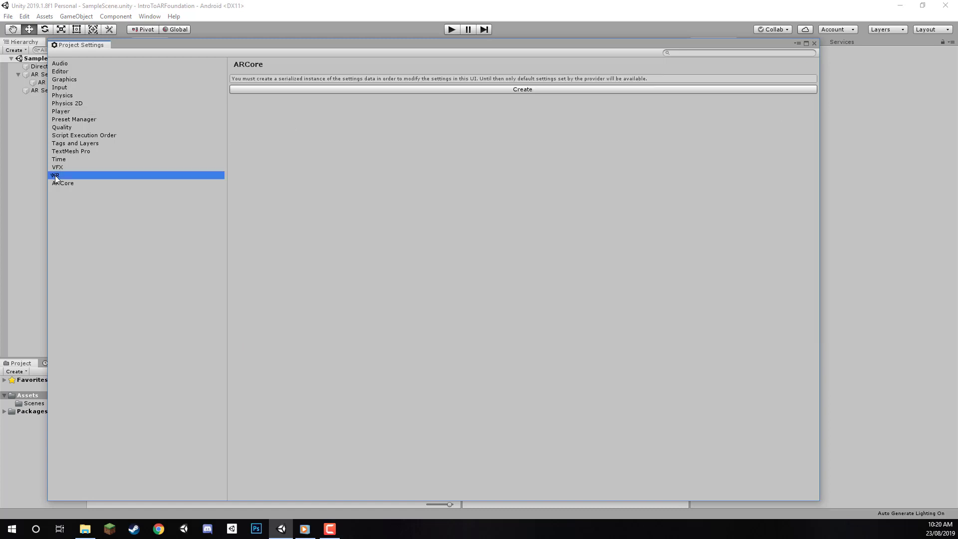
{"action": "left_click", "coordinate": [493, 90]}
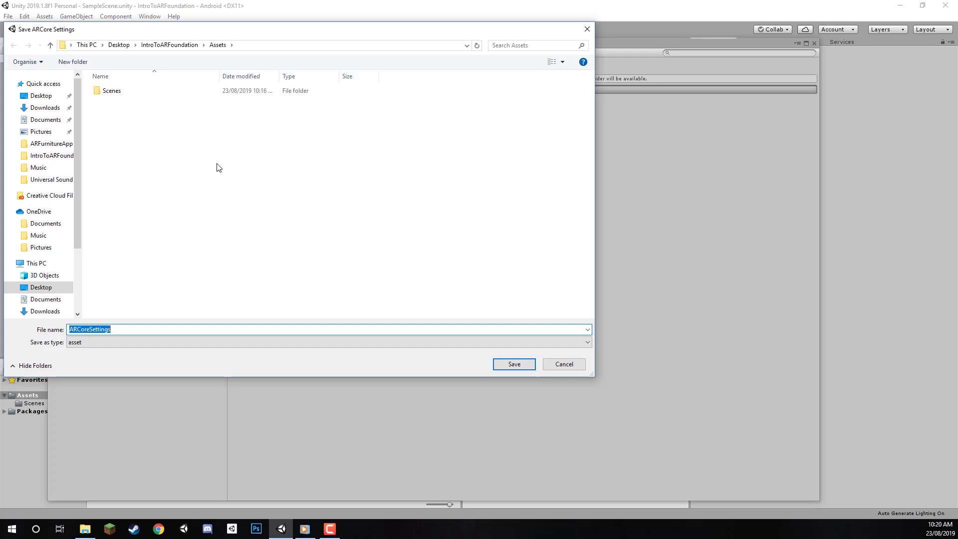
{"action": "key", "text": "Return"}
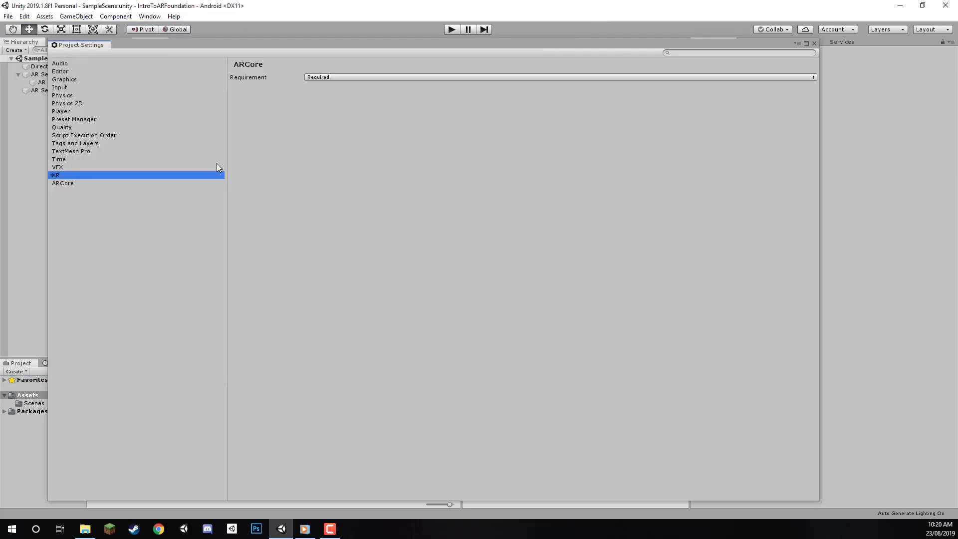
{"action": "left_click", "coordinate": [327, 77]}
{"action": "left_click", "coordinate": [327, 99]}
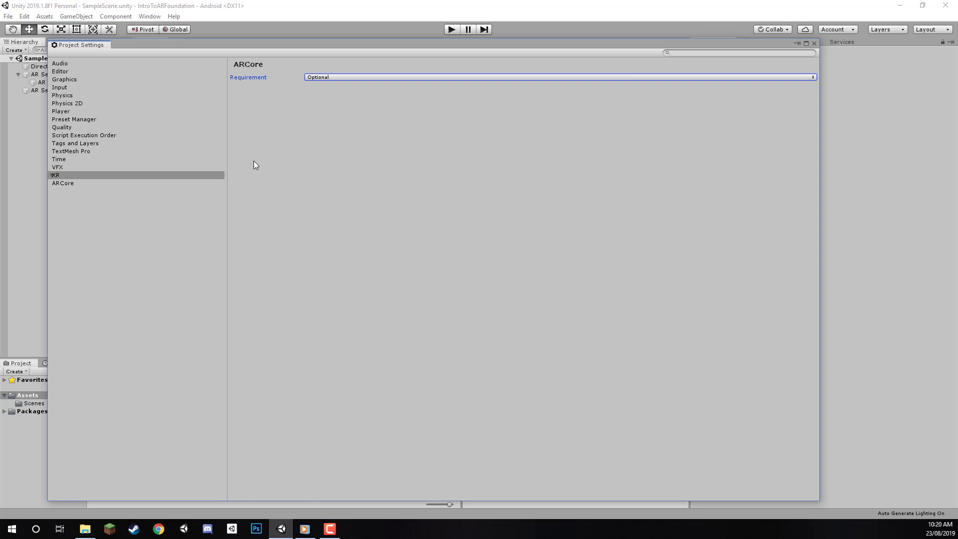
Review the Player's Resolution and Presentation, Splash Image and Publishing Settings, and close the project settings.
{"action": "left_click", "coordinate": [67, 112]}
{"action": "left_click", "coordinate": [302, 228]}
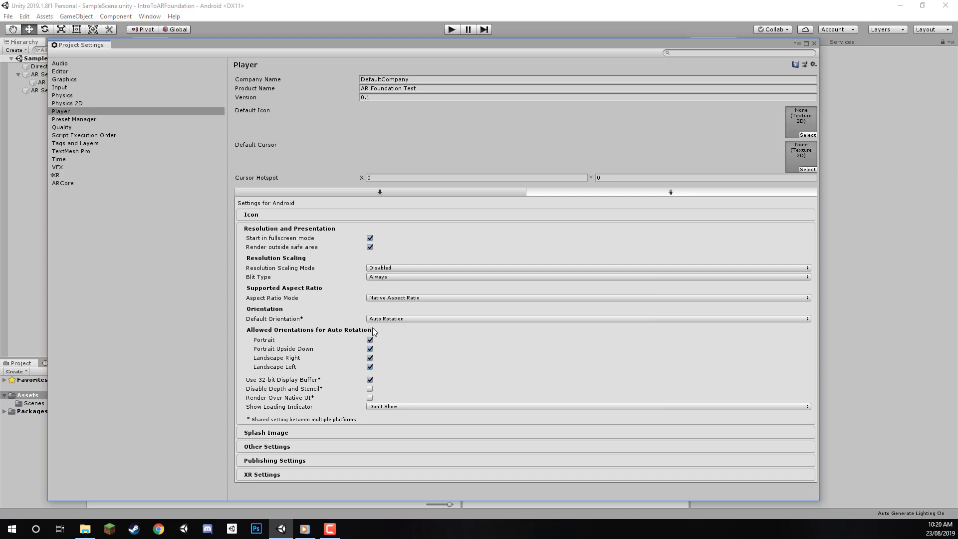
{"action": "left_click", "coordinate": [318, 433]}
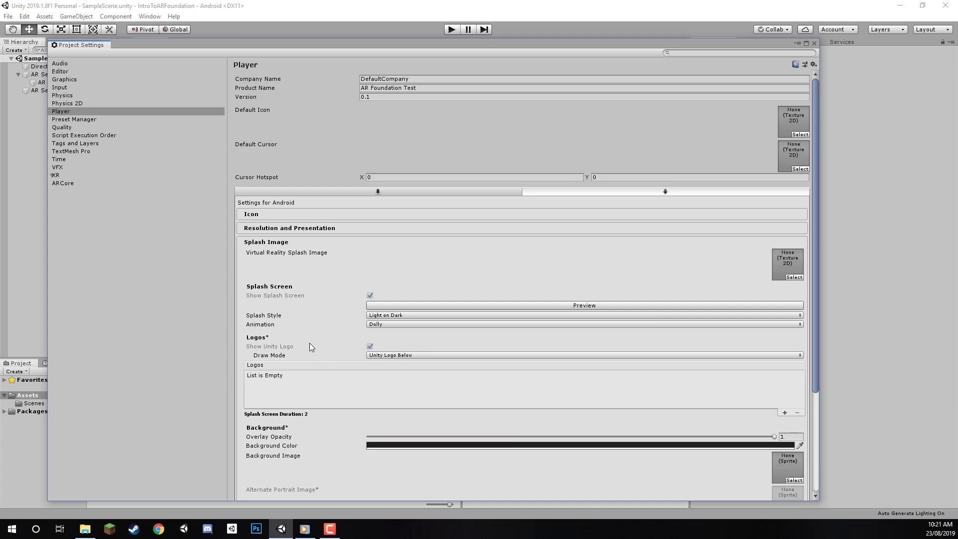
{"action": "left_click", "coordinate": [295, 243]}
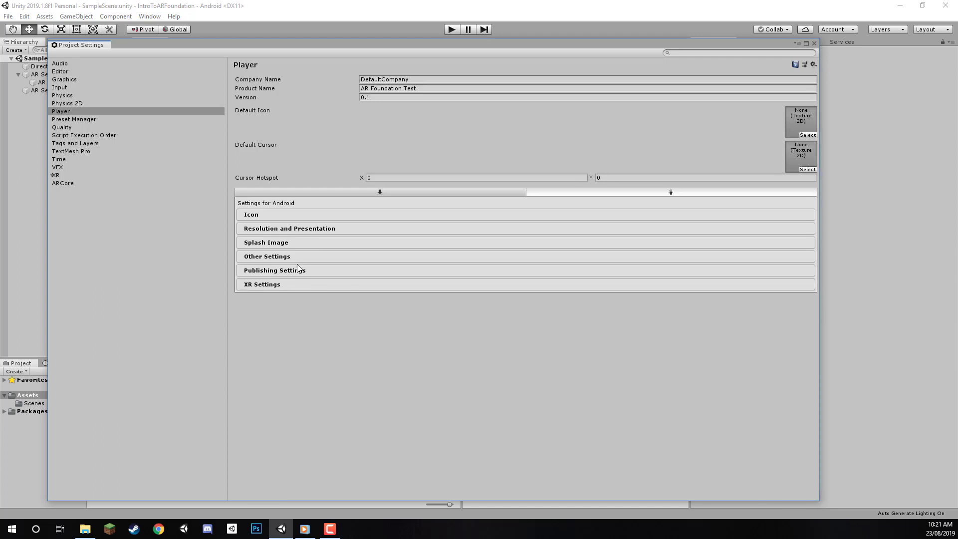
{"action": "left_click", "coordinate": [295, 275]}
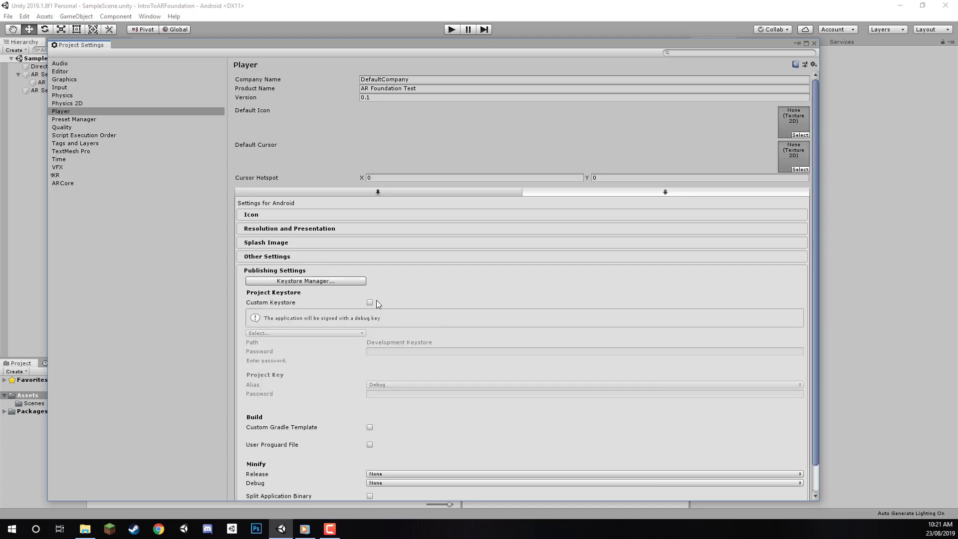
{"action": "scroll", "coordinate": [336, 288], "scroll_direction": "down", "scroll_amount": 2}
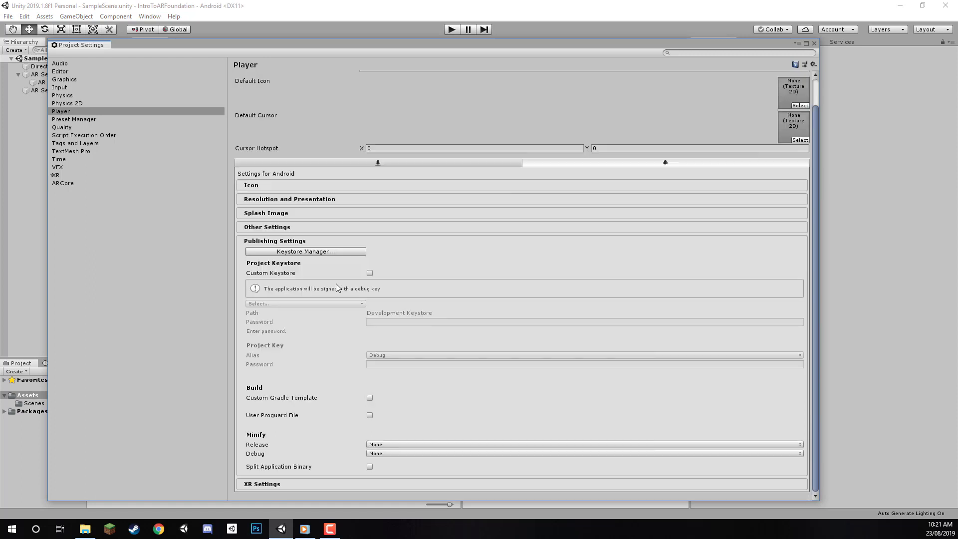
{"action": "left_click", "coordinate": [312, 239]}
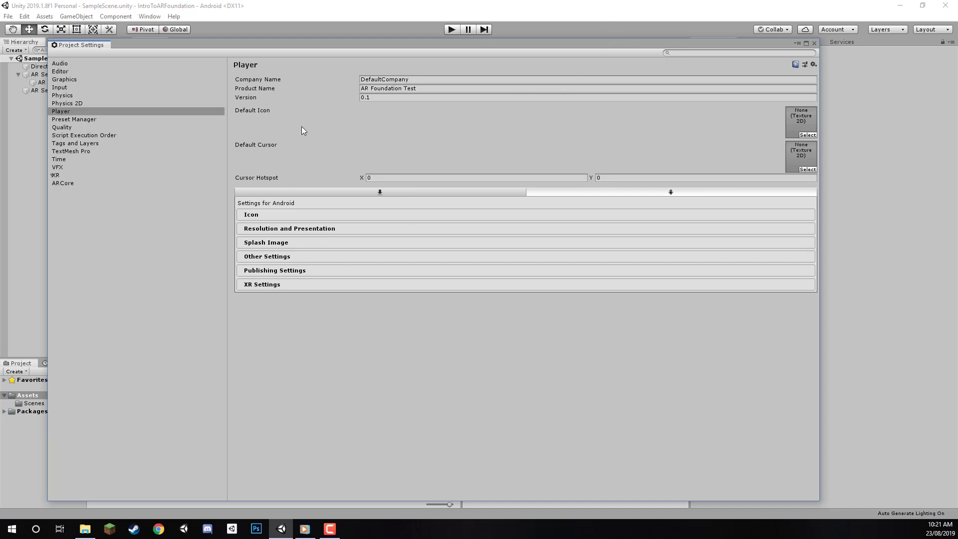
{"action": "left_click", "coordinate": [814, 45]}
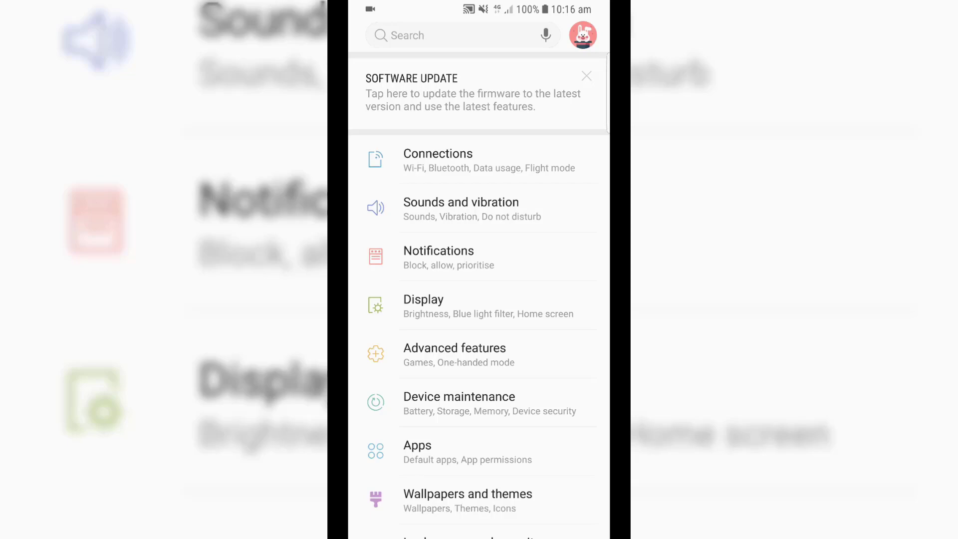
On the Android phone, view the software information under About phone and return to the main settings list.
{"action": "scroll", "coordinate": [480, 300], "scroll_direction": "down", "scroll_amount": 7}
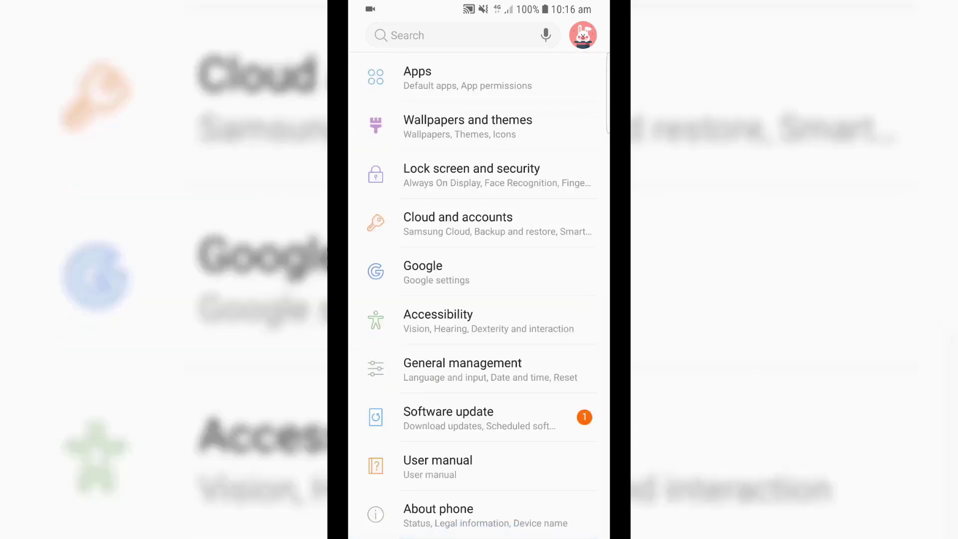
{"action": "left_click", "coordinate": [439, 515]}
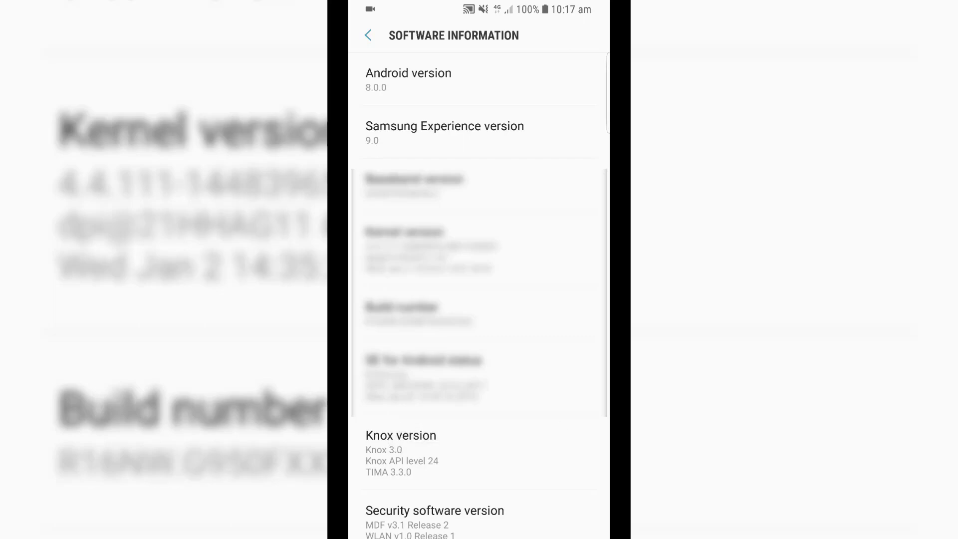
{"action": "left_click", "coordinate": [369, 35]}
{"action": "left_click", "coordinate": [369, 35]}
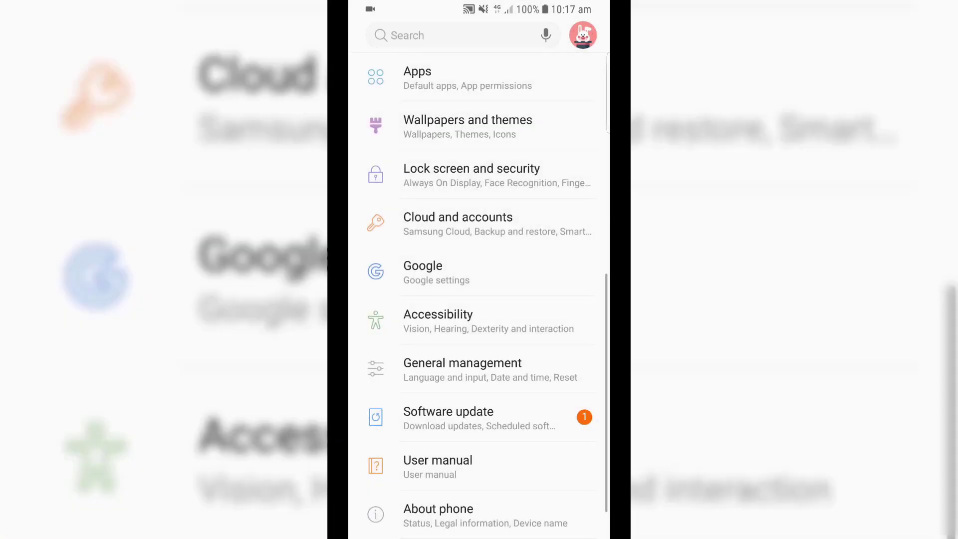
Enable USB debugging in the phone's Developer options and allow it.
{"action": "scroll", "coordinate": [479, 300], "scroll_direction": "down", "scroll_amount": 2}
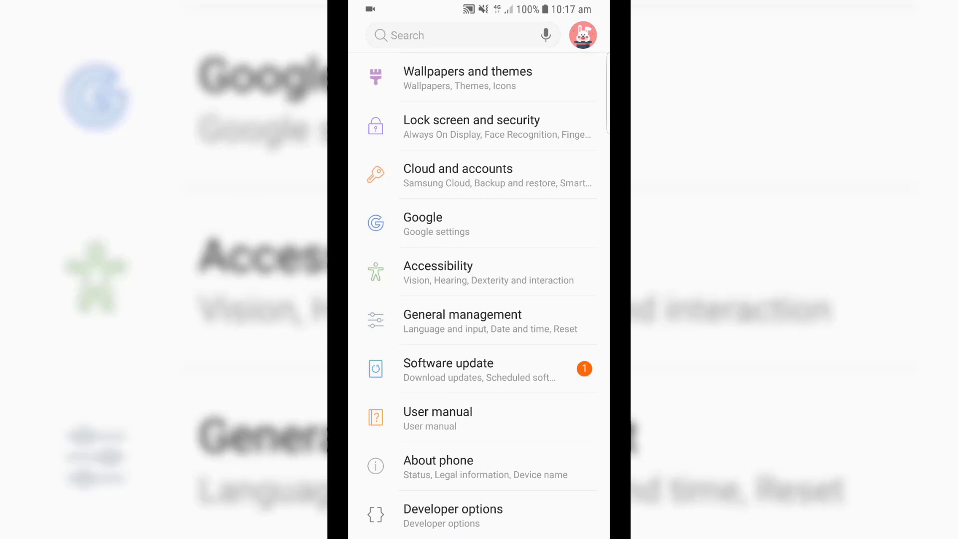
{"action": "left_click", "coordinate": [454, 514]}
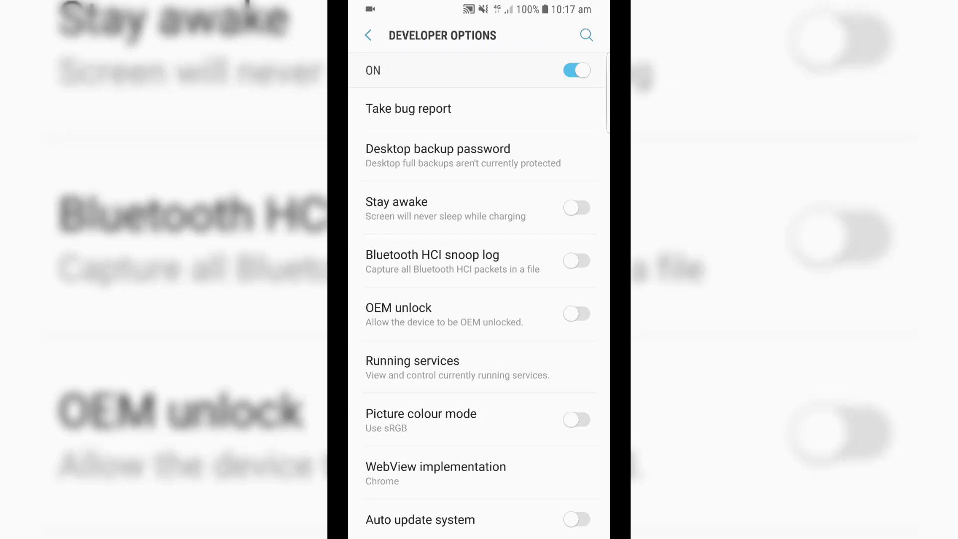
{"action": "scroll", "coordinate": [479, 300], "scroll_direction": "down", "scroll_amount": 5}
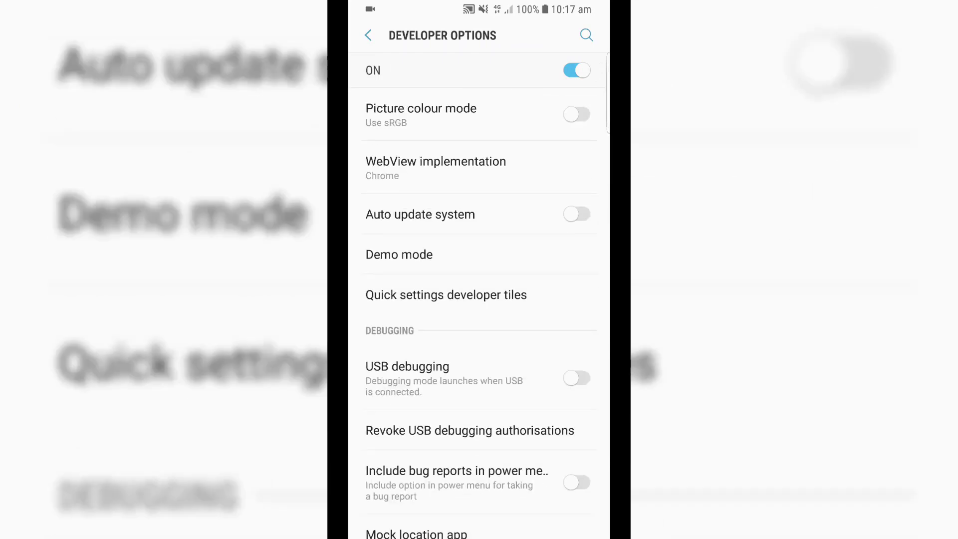
{"action": "left_click", "coordinate": [577, 378]}
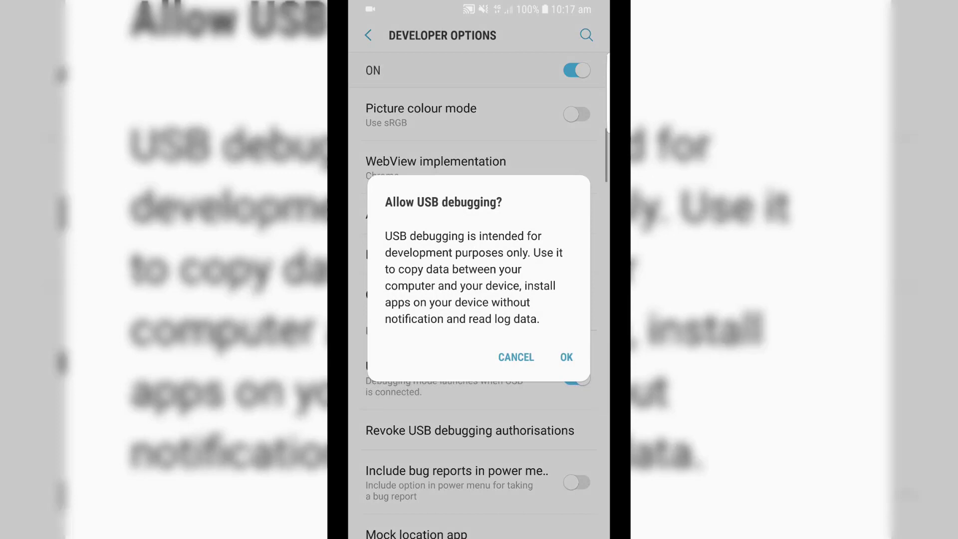
{"action": "left_click", "coordinate": [567, 357]}
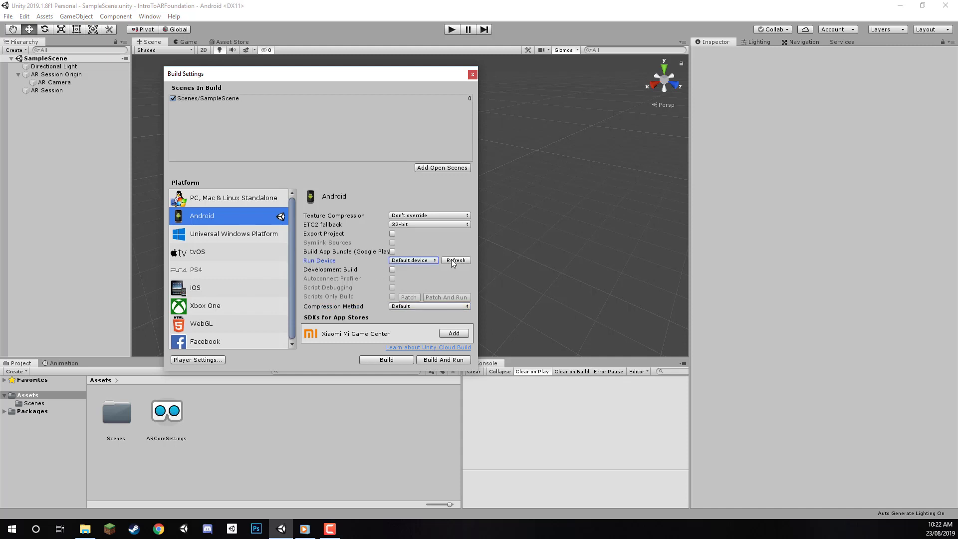
Back in Unity's Build Settings, set the run device to Samsung SM G950F and build and run an APK named App.
{"action": "left_click", "coordinate": [433, 261]}
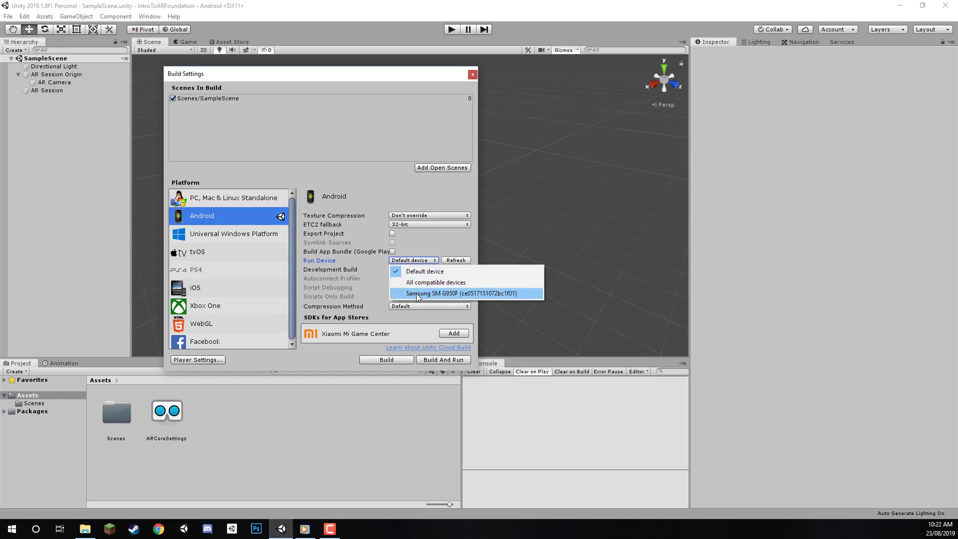
{"action": "left_click", "coordinate": [477, 293]}
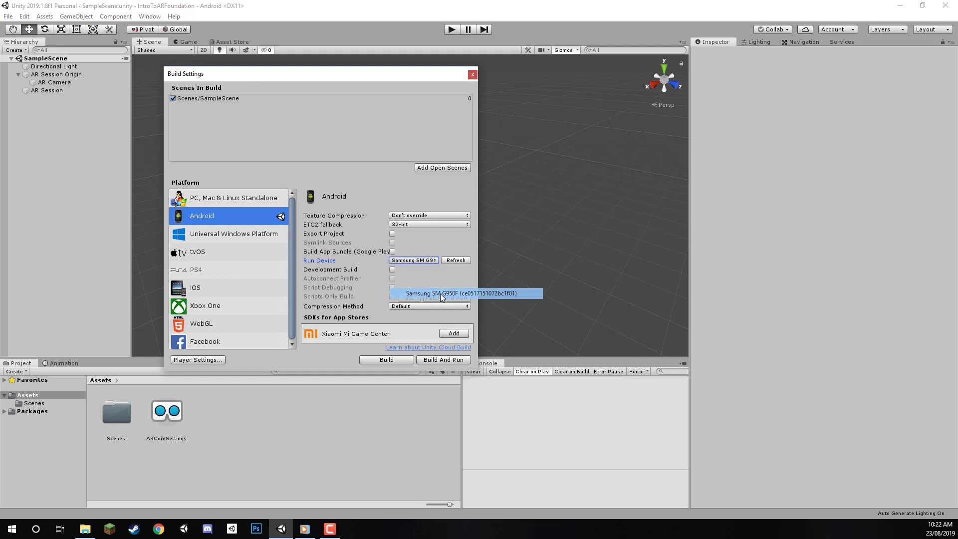
{"action": "left_click", "coordinate": [445, 365]}
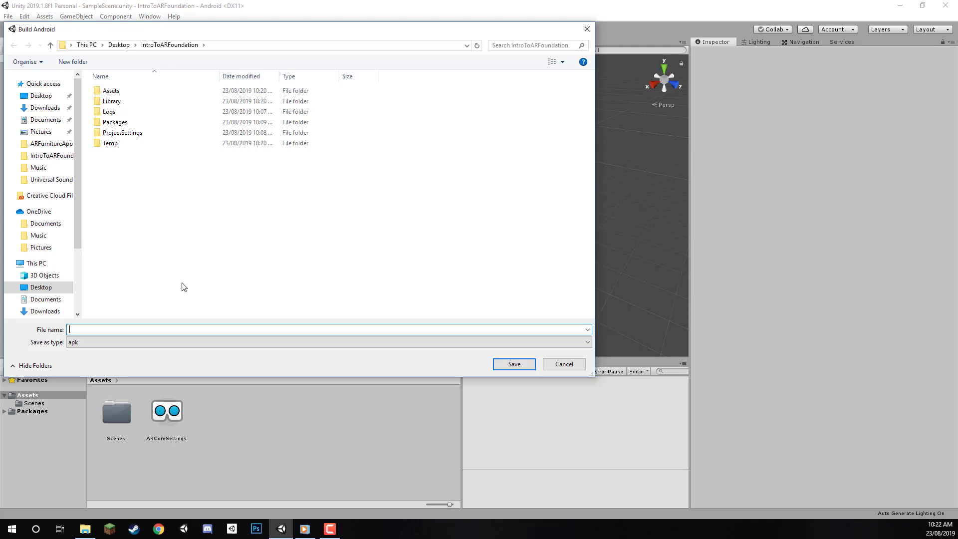
{"action": "type", "text": "App"}
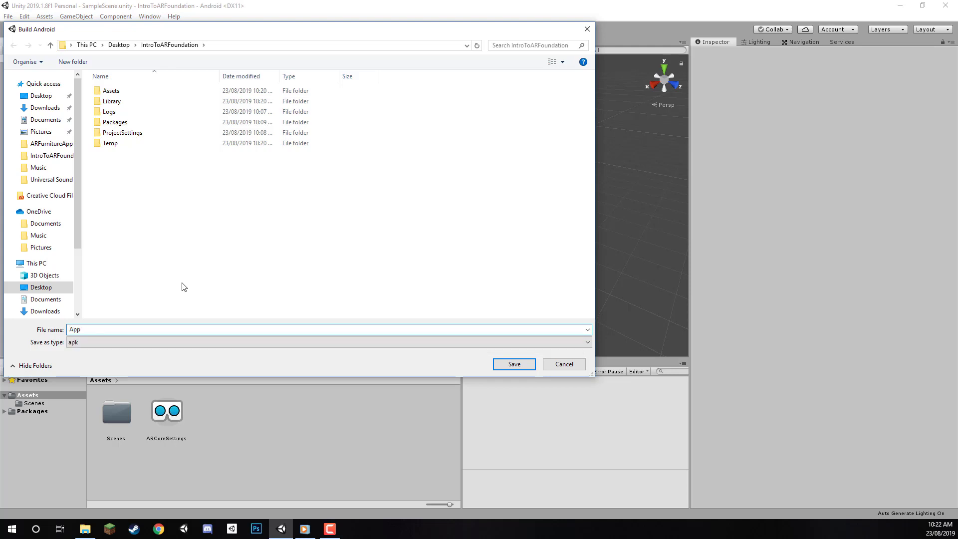
{"action": "key", "text": "Return"}
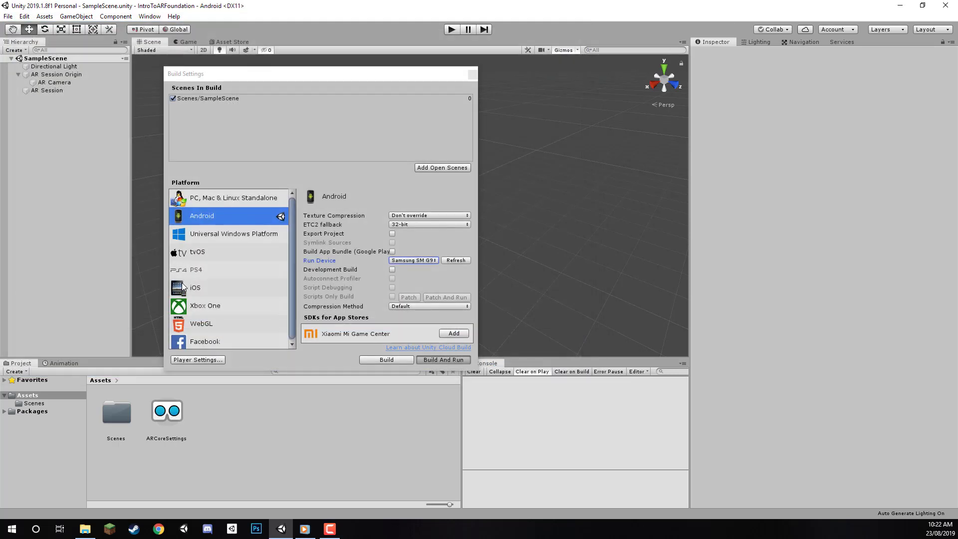